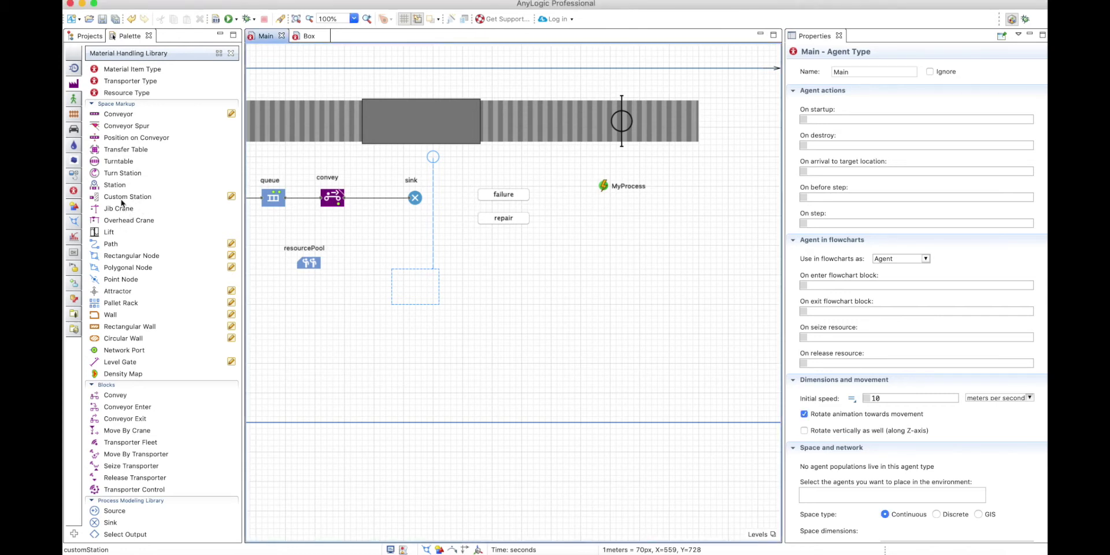
Step: Draw a custom station, shape it into a 130 by 70 rectangle, and attach it to the free end of the conveyor
drag(120, 198, 664, 304)
double_click(620, 279)
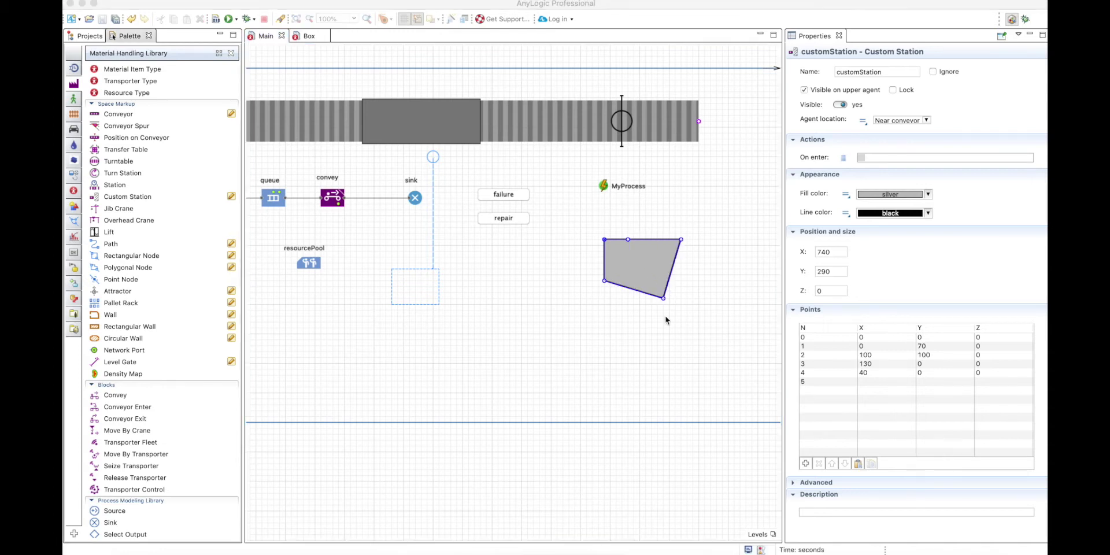
drag(664, 295, 681, 281)
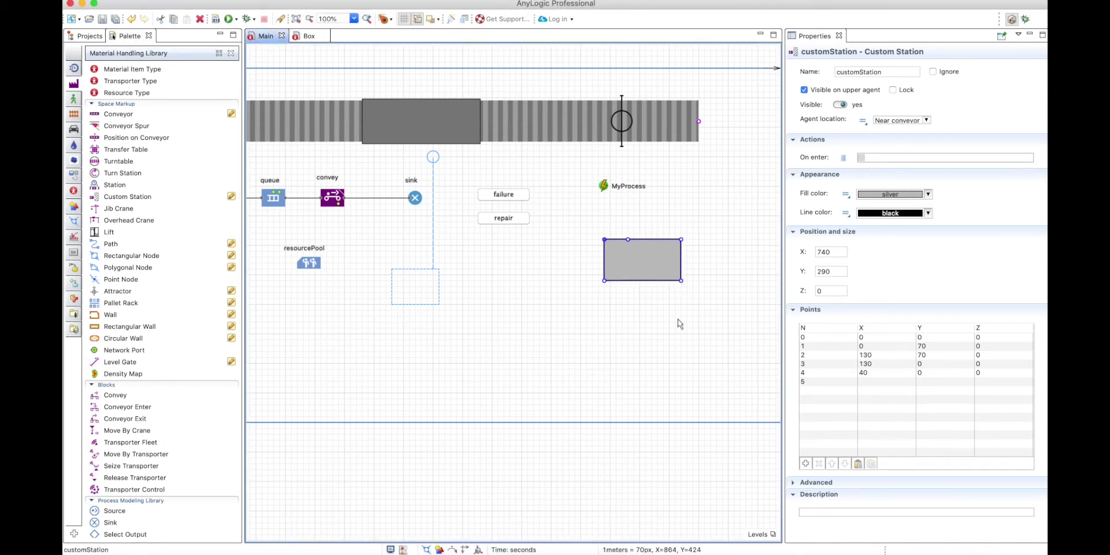
click(645, 262)
drag(643, 265, 734, 126)
drag(704, 318, 708, 318)
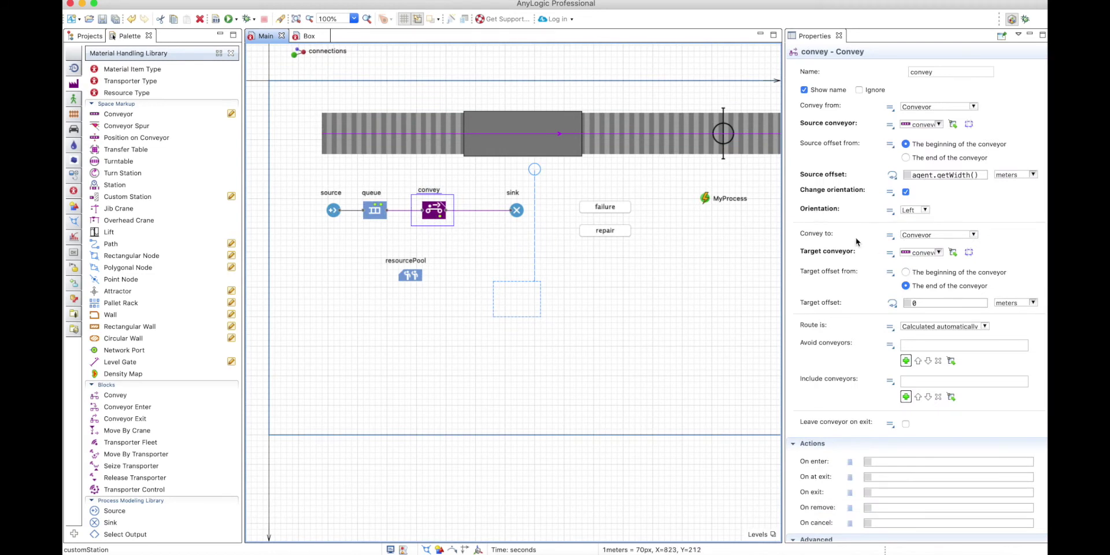
Step: Set the convey block to convey to a custom station and choose the new station at the conveyor's end
click(932, 235)
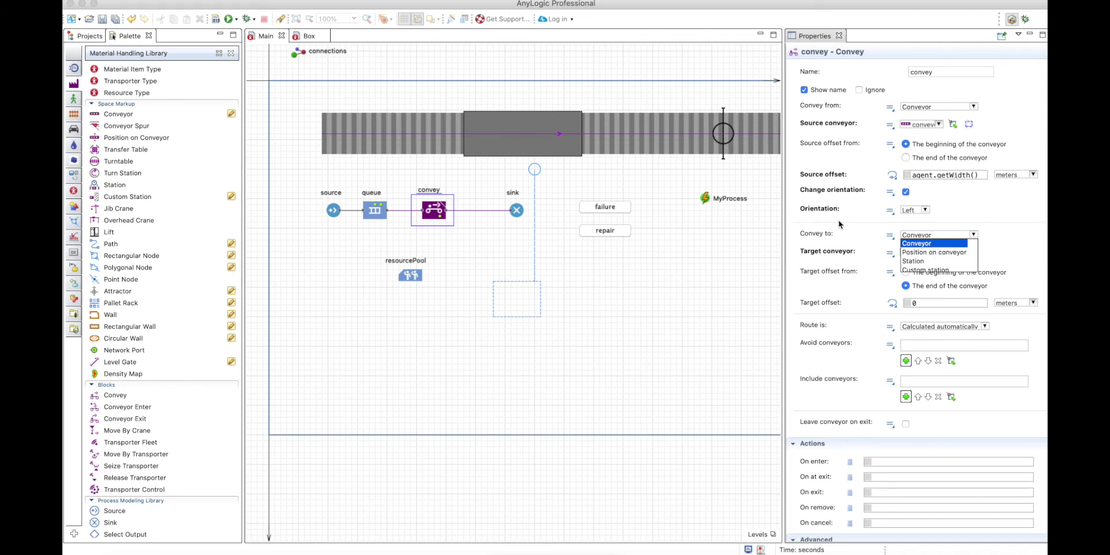
scroll(917, 267, down, 1)
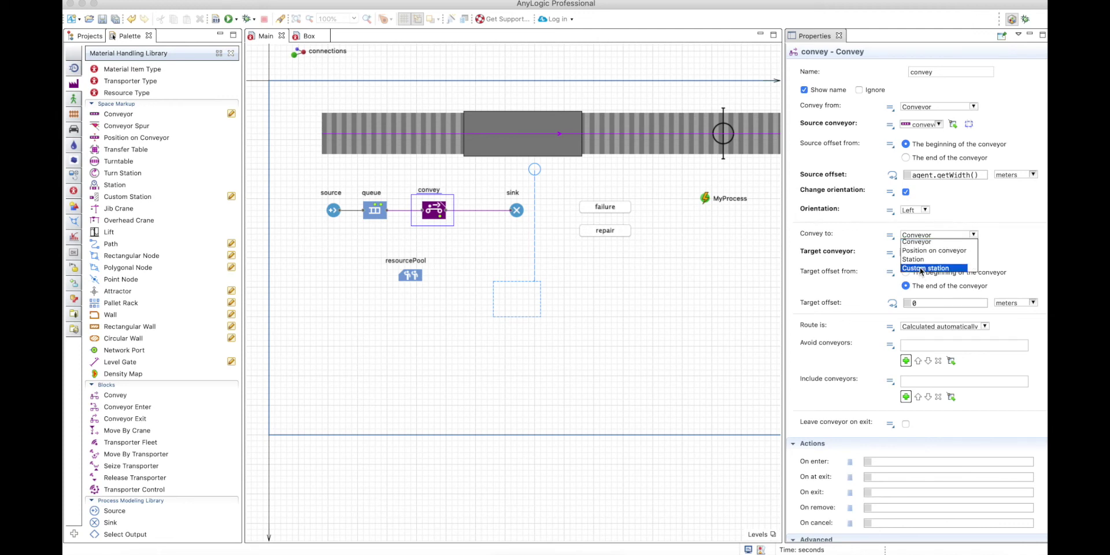
click(925, 268)
click(954, 252)
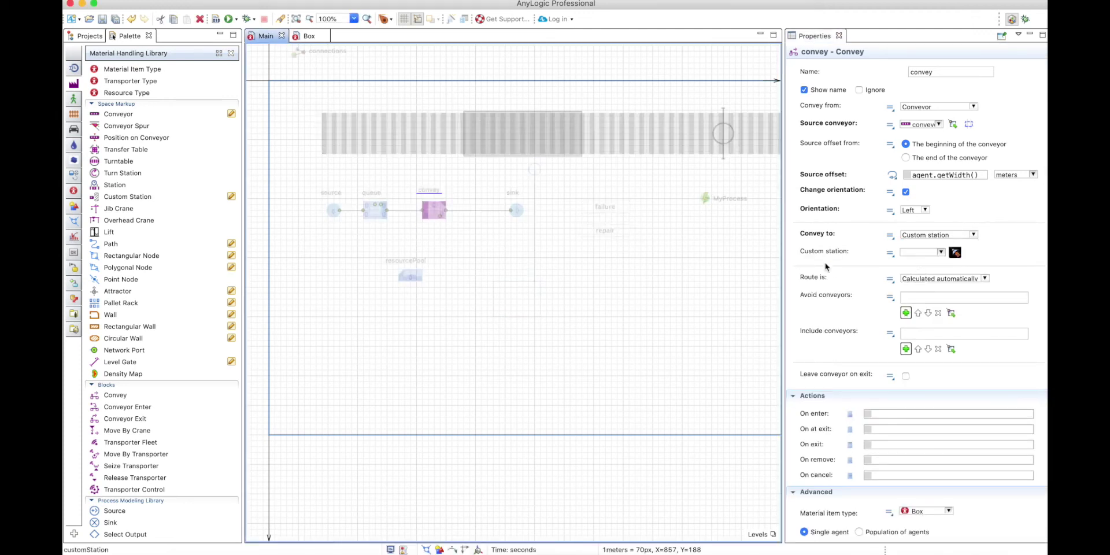
scroll(733, 256, right, 5)
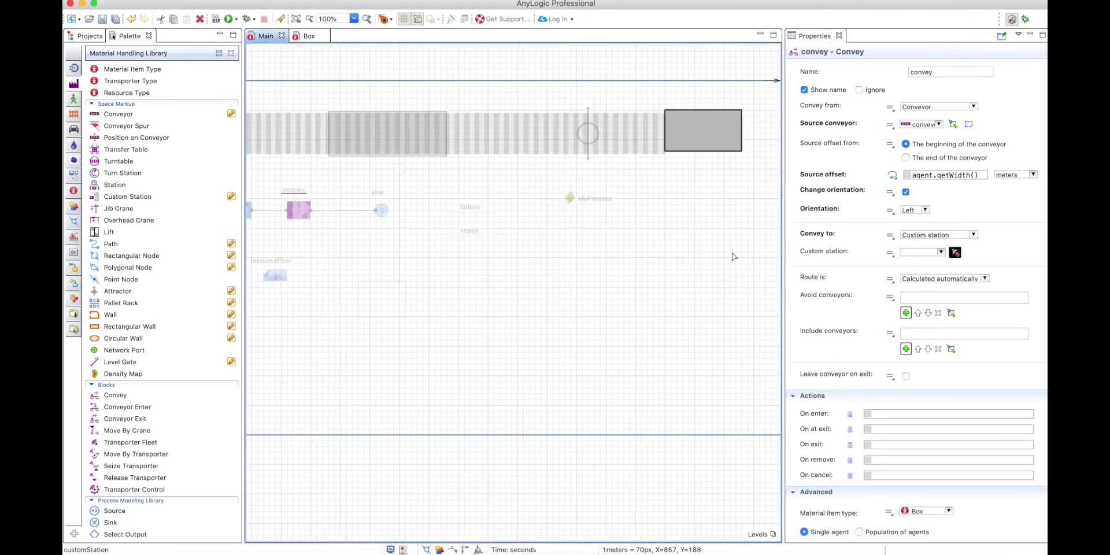
click(704, 133)
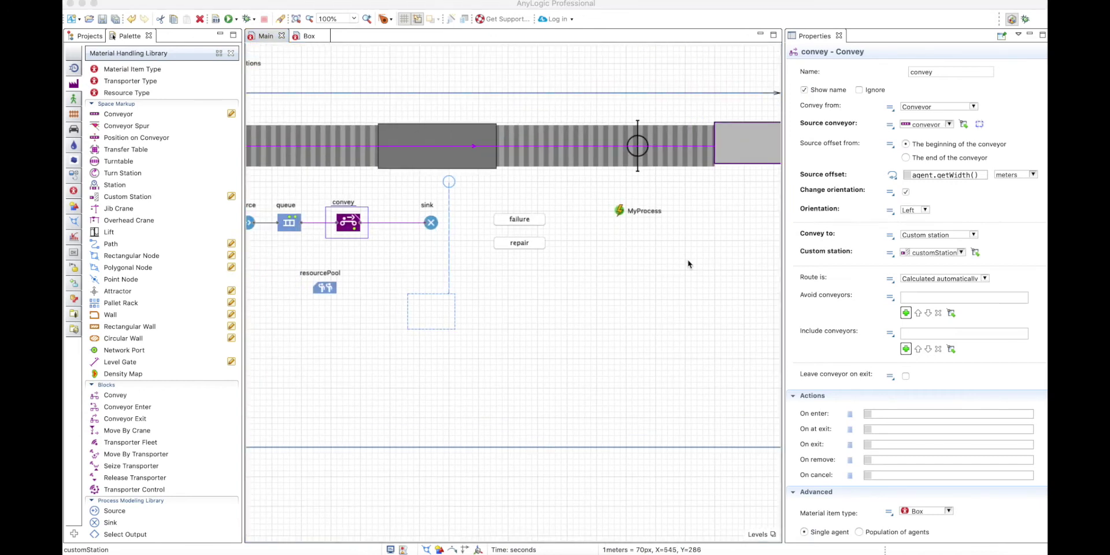
Step: Insert a Delay block between the convey block and the sink, with a delay time of 2 seconds
scroll(688, 264, right, 1)
scroll(688, 264, right, 1)
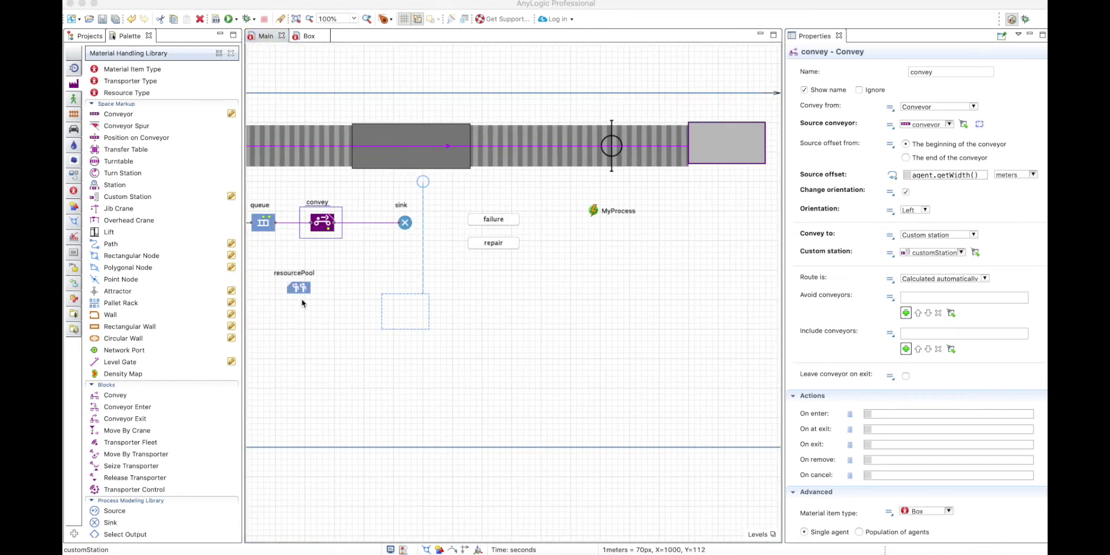
drag(324, 233, 316, 232)
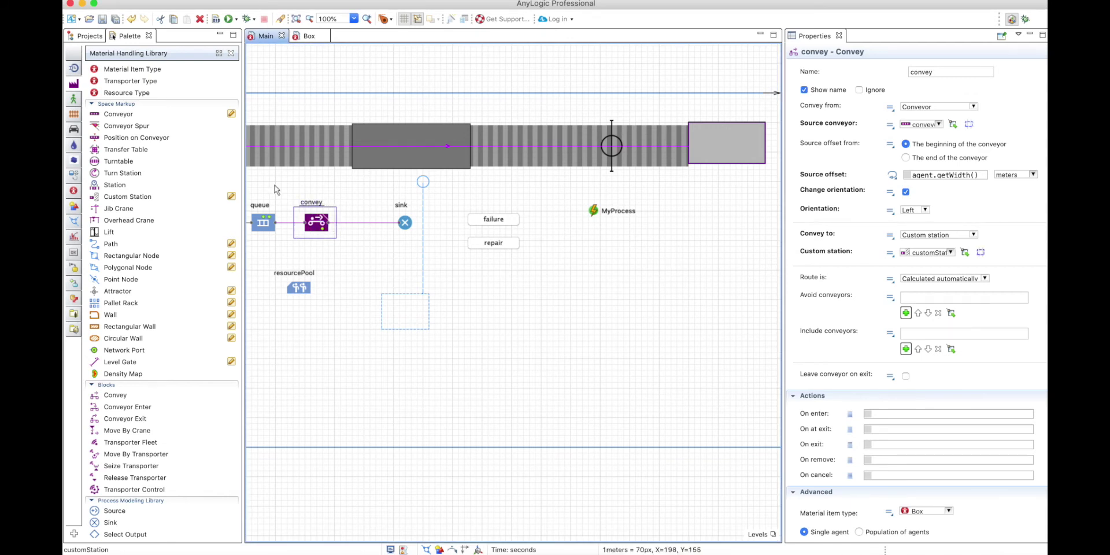
scroll(137, 523, down, 5)
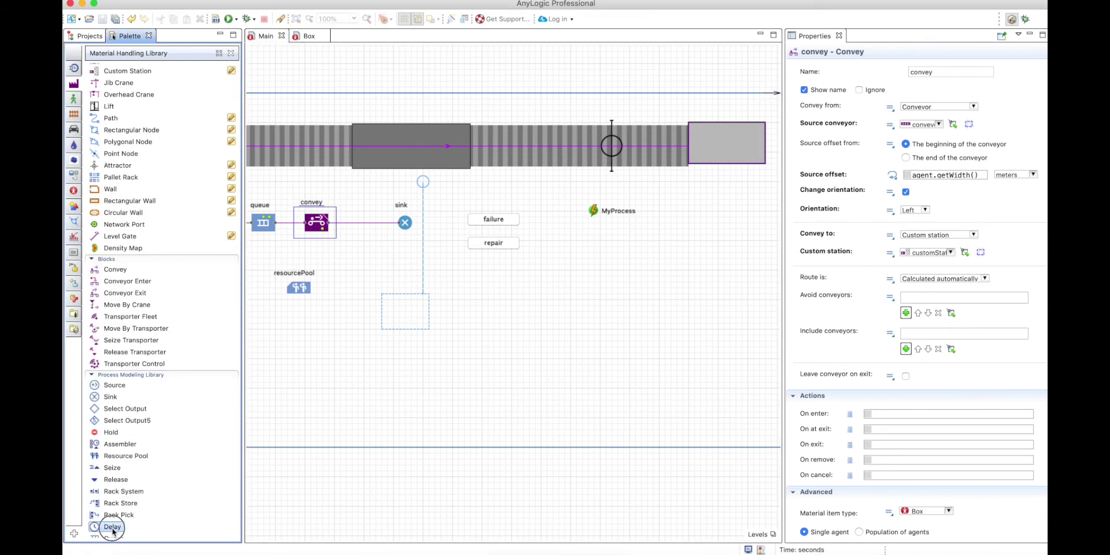
drag(107, 527, 358, 222)
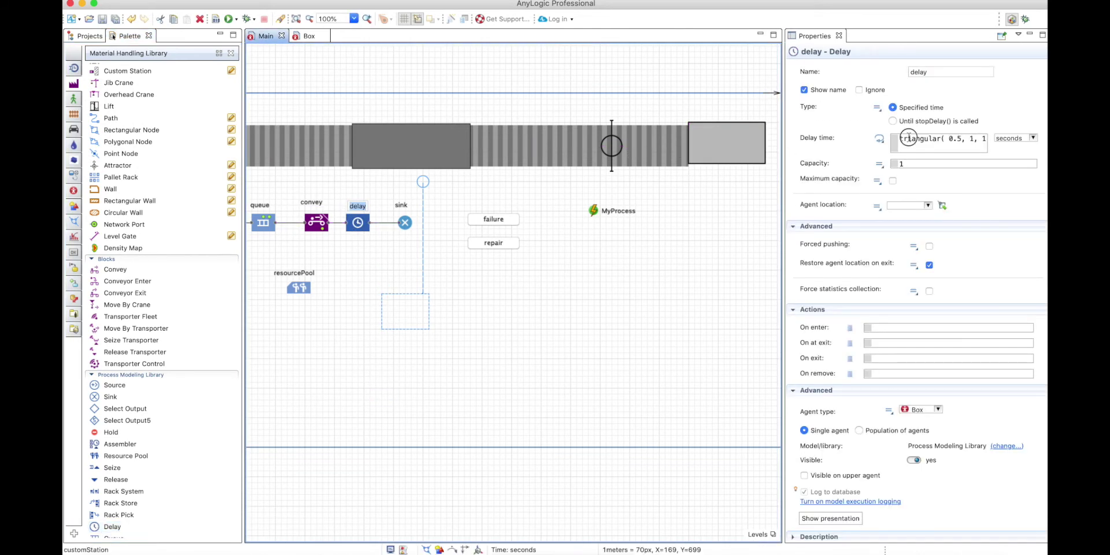
triple_click(909, 138)
text(2)
click(922, 156)
Step: Try the Center and Random agent locations for the custom station, and return it to Near conveyor
click(715, 158)
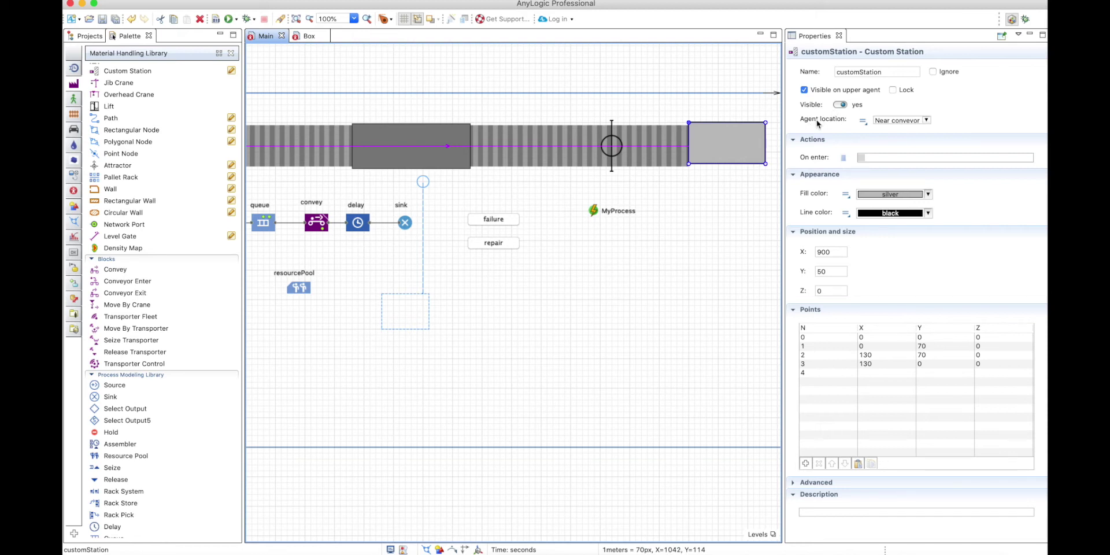
mouse_move(830, 119)
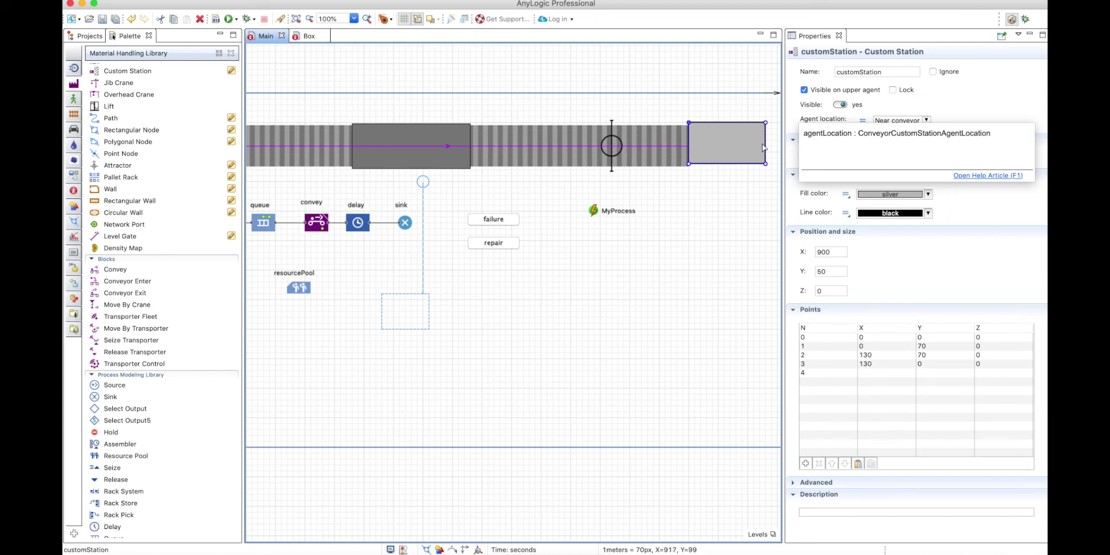
click(925, 120)
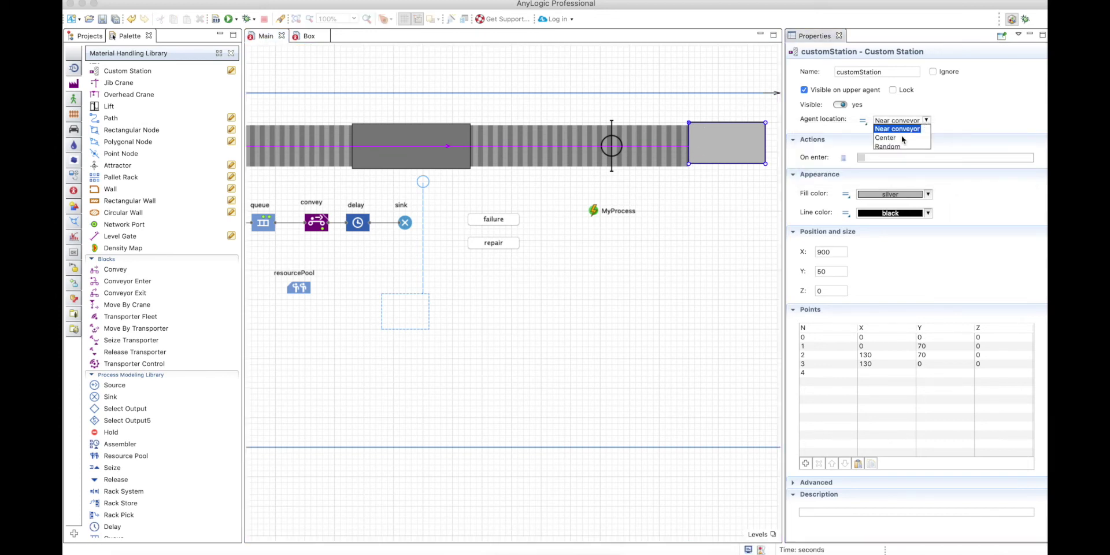
click(883, 136)
click(900, 120)
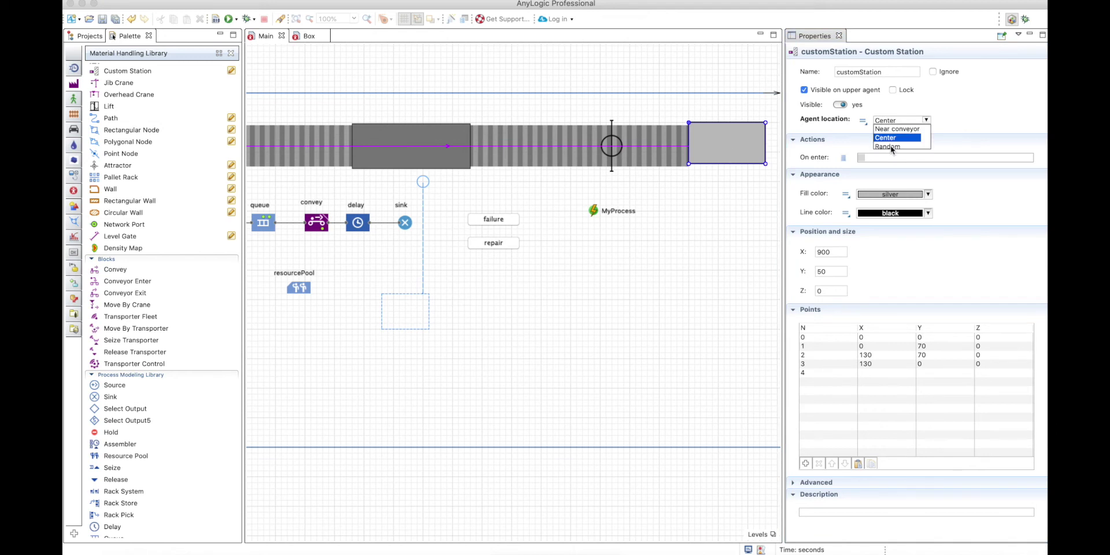
click(890, 148)
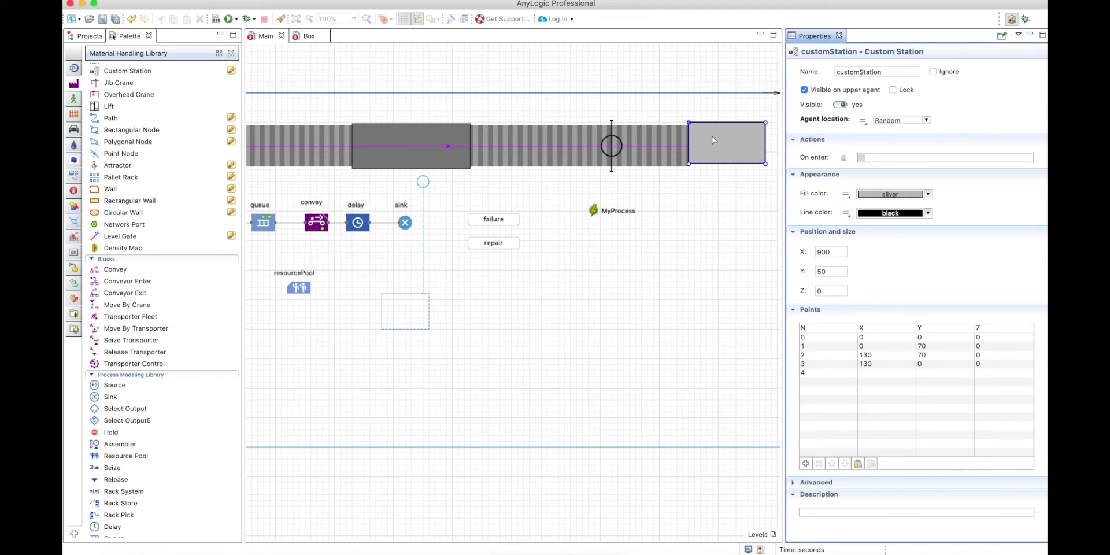
click(895, 120)
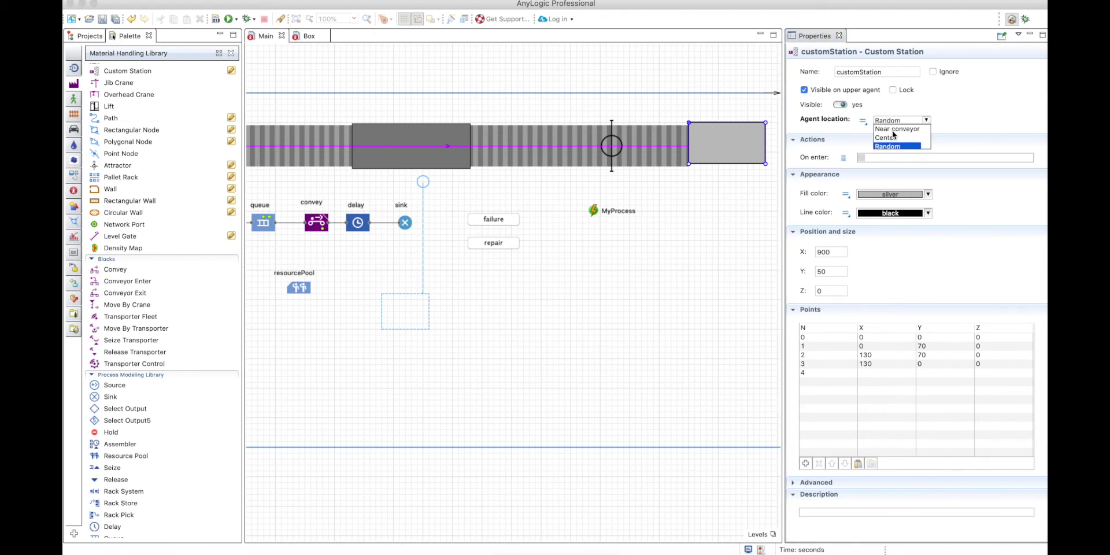
click(890, 129)
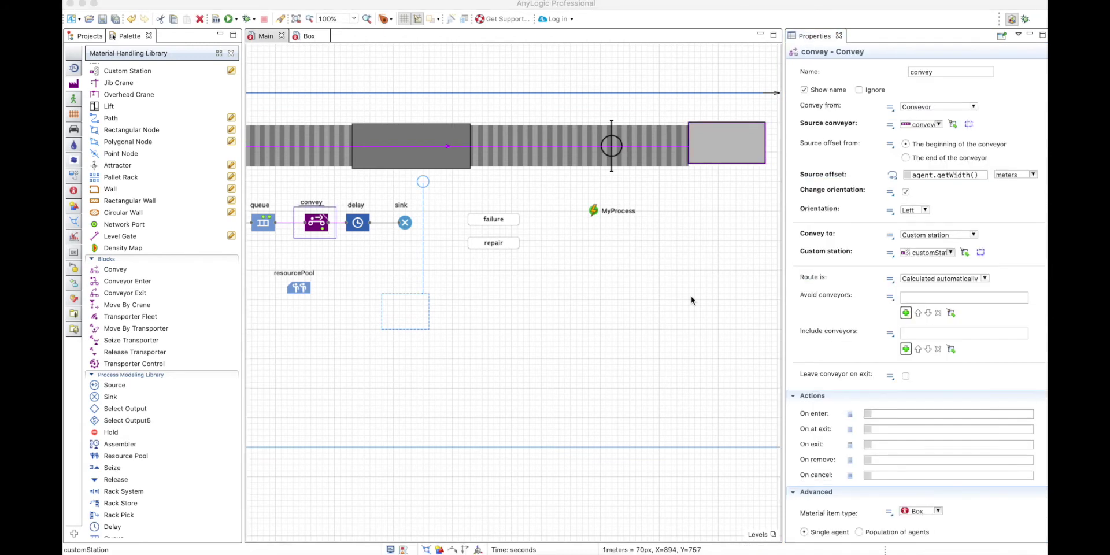
Step: Run the simulation to examine how boxes enter the custom station and go through the delay
click(229, 18)
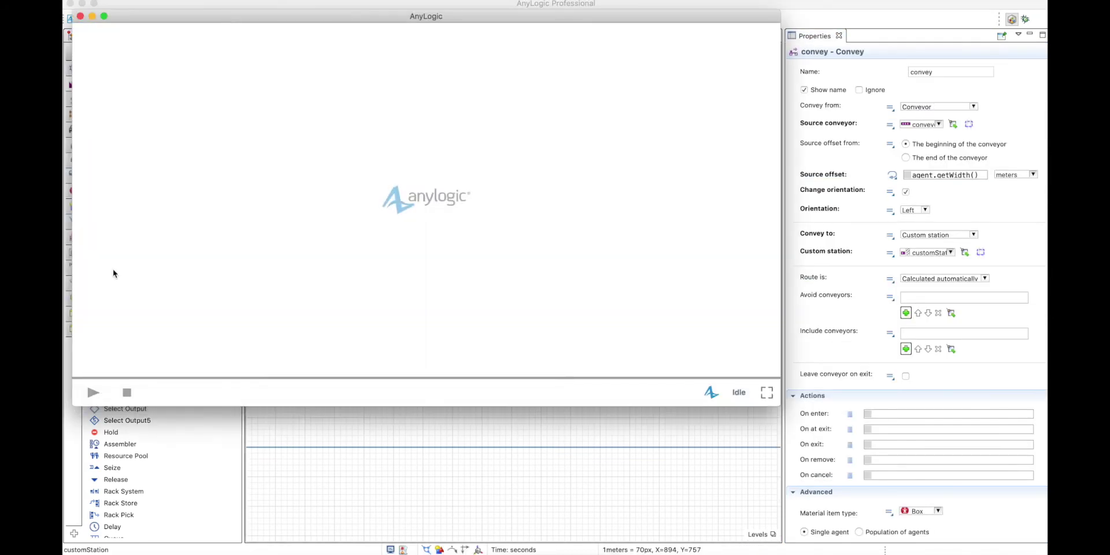
click(92, 395)
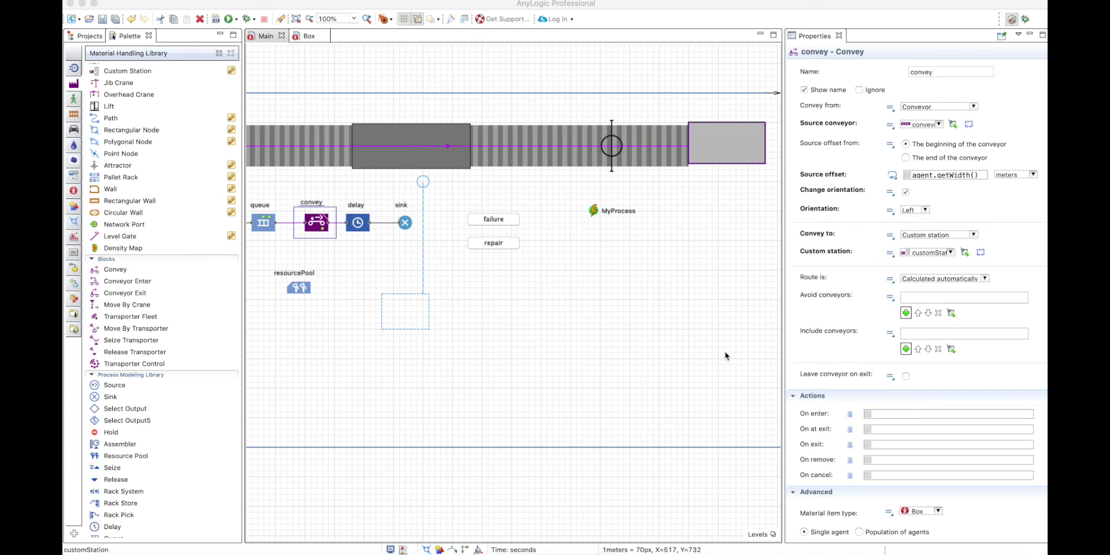
Step: Make agents leave the conveyor on exit from the convey block, staying where they are, and rerun the model
click(904, 378)
click(905, 377)
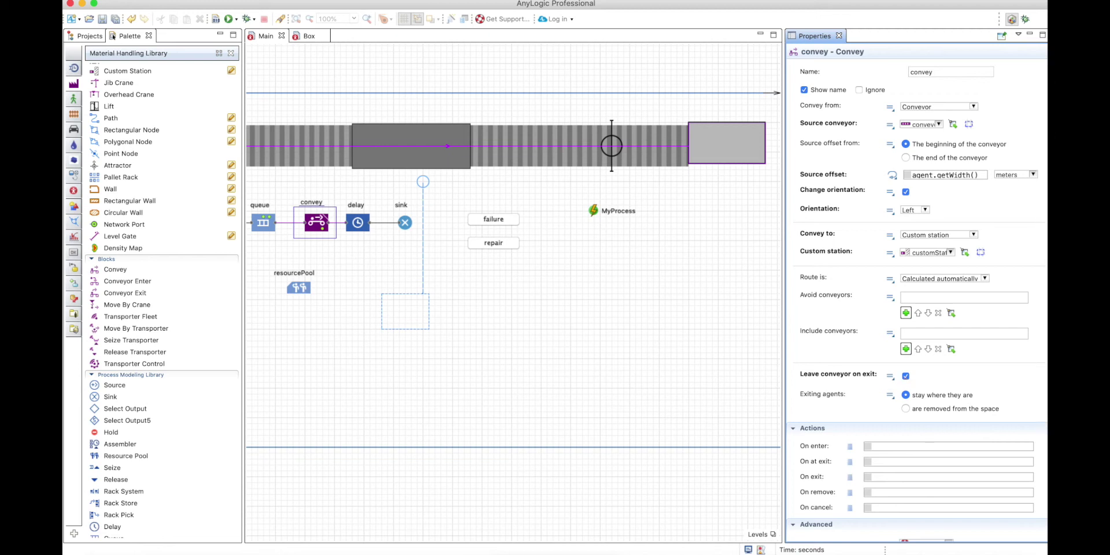
click(873, 406)
key(super+Tab)
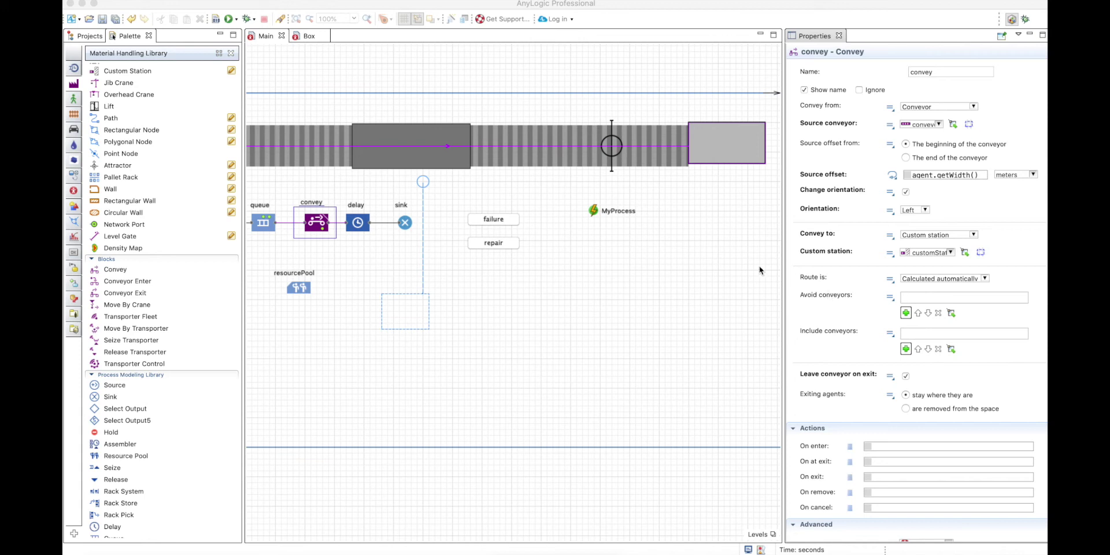
click(229, 19)
Step: Draw a straight vertical conveyor running downward from the lower edge of the custom station
scroll(104, 106, up, 5)
double_click(120, 115)
click(724, 153)
double_click(724, 375)
drag(724, 153, 725, 172)
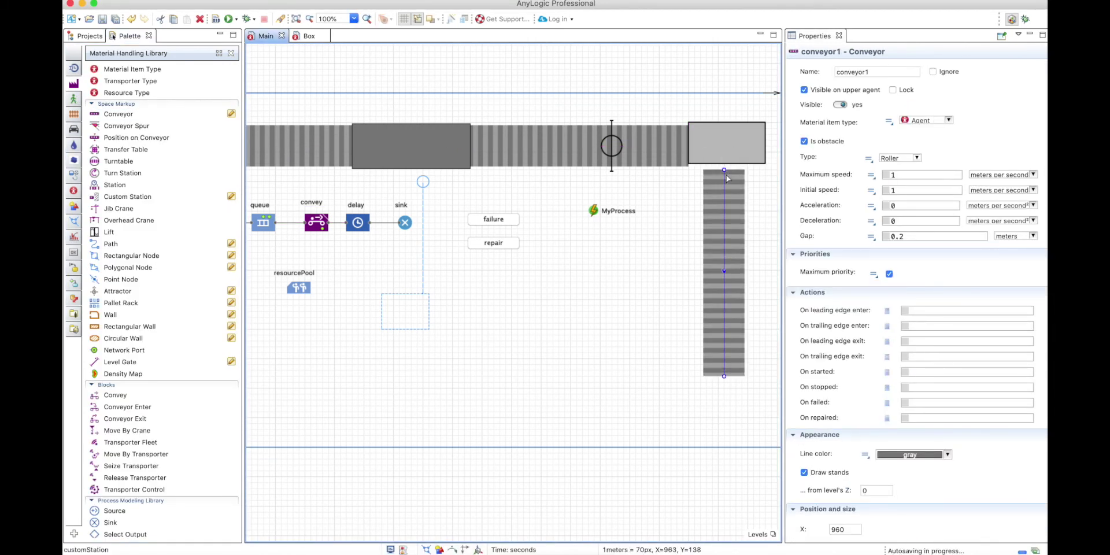
drag(725, 172, 725, 167)
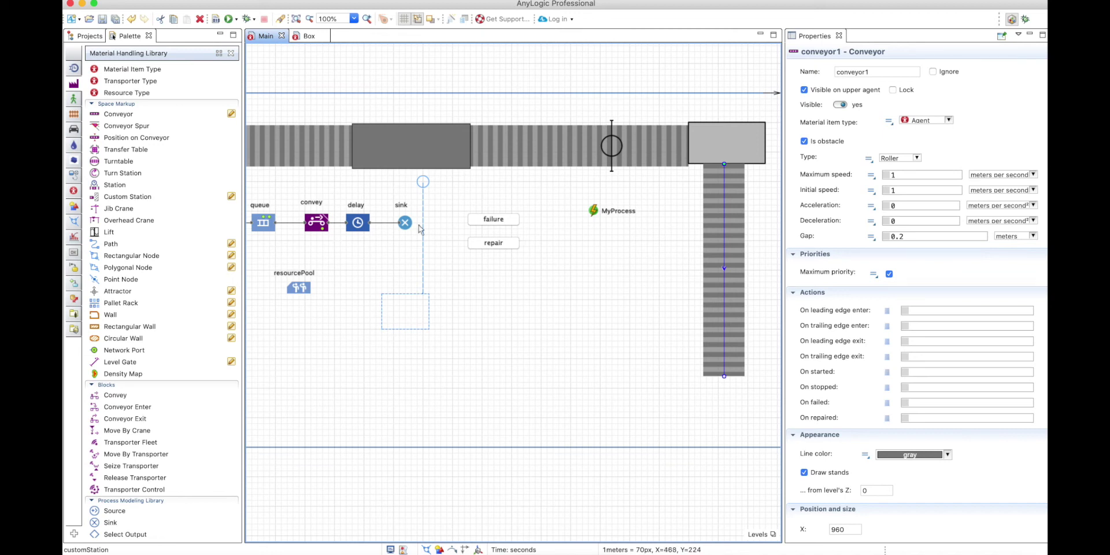
Step: Insert a Convey block between the delay and the sink, with the vertical conveyor as both source and target
drag(409, 229, 421, 229)
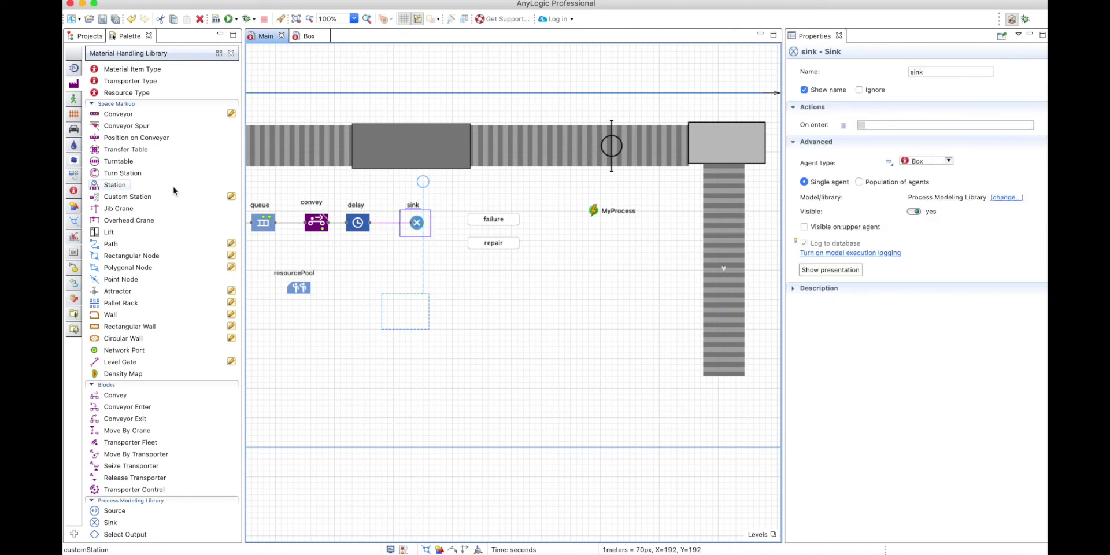
drag(98, 394, 392, 228)
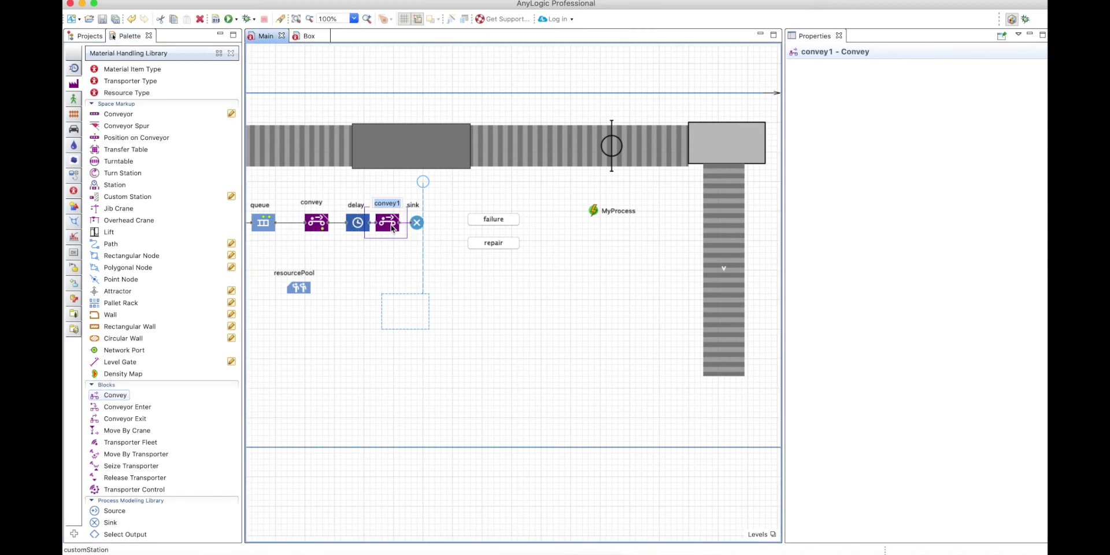
click(955, 124)
click(723, 223)
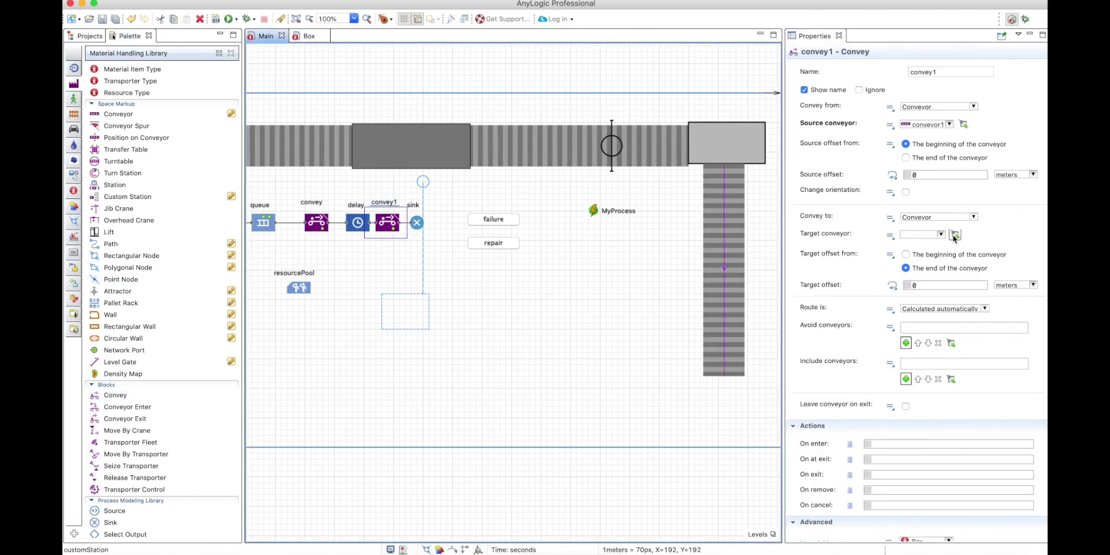
click(955, 234)
click(723, 268)
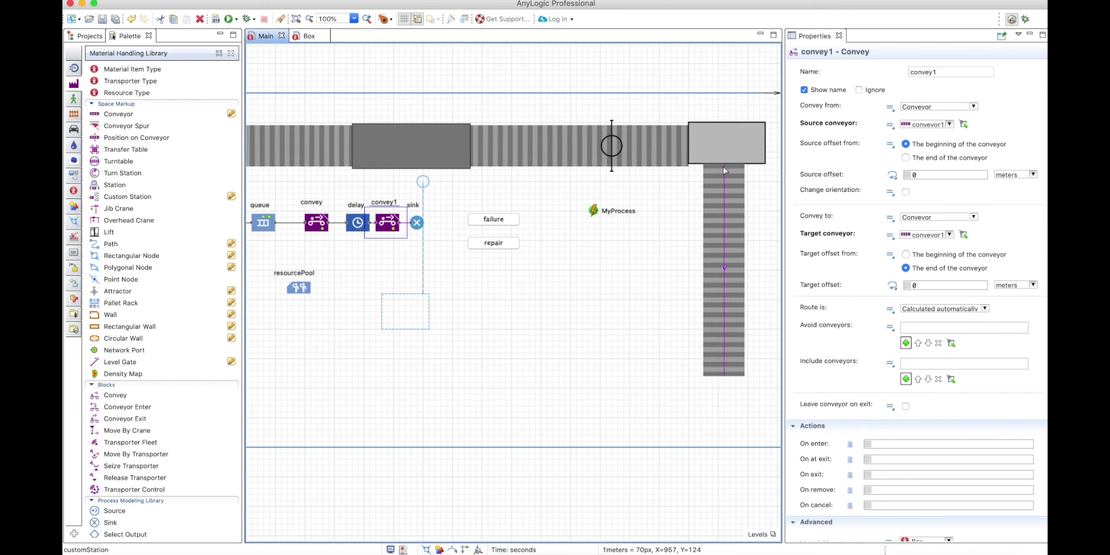
Step: Shift the source and queue away from the first convey block and insert another Convey block right after the queue
scroll(598, 414, left, 2)
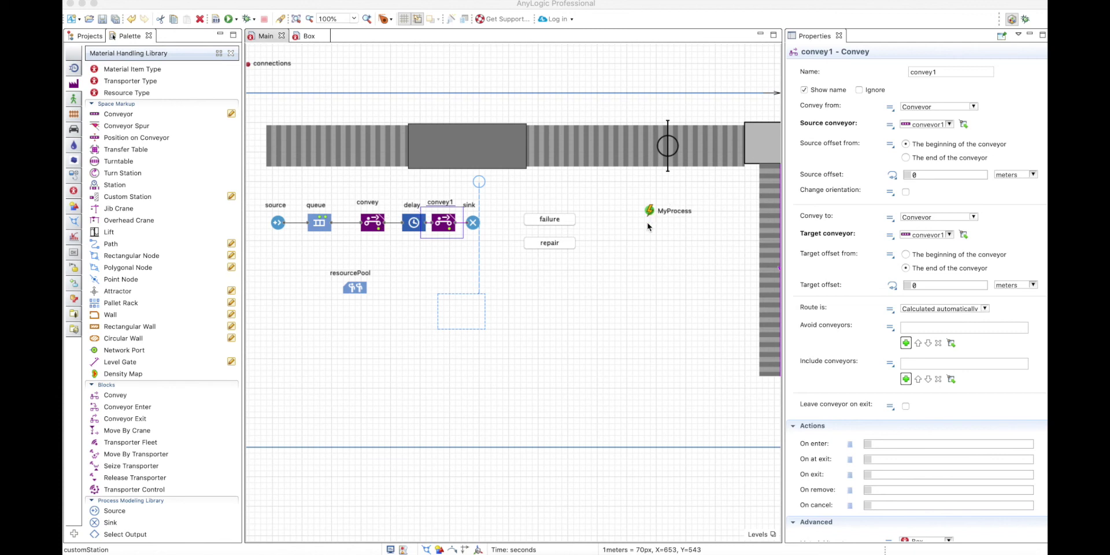
scroll(322, 253, left, 5)
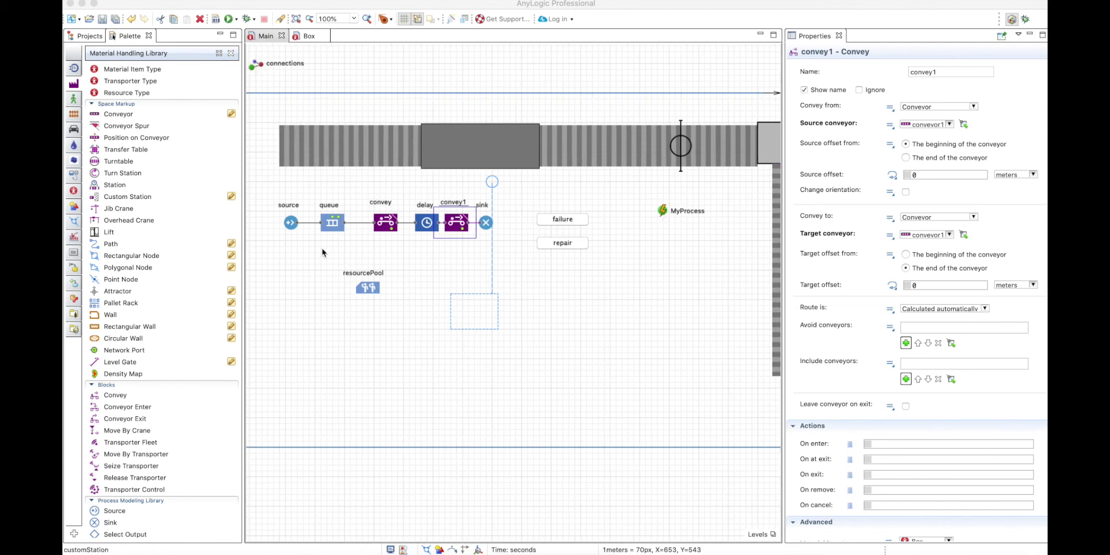
scroll(327, 231, up, 1)
drag(340, 202, 367, 247)
click(116, 395)
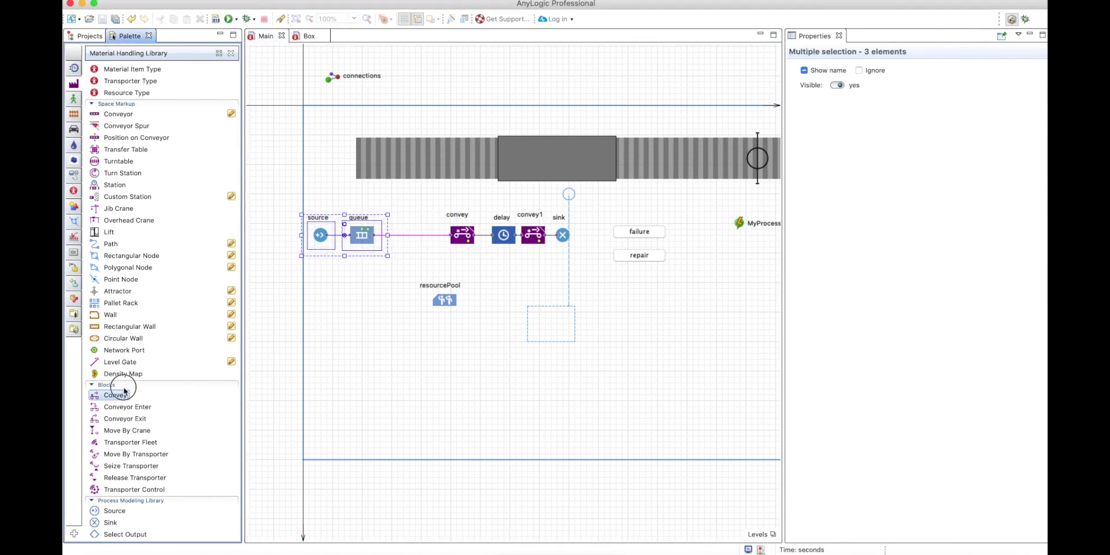
drag(124, 391, 397, 235)
Step: Insert a Delay block after the newly added Convey block and set its delay time to 2 seconds
scroll(112, 462, down, 5)
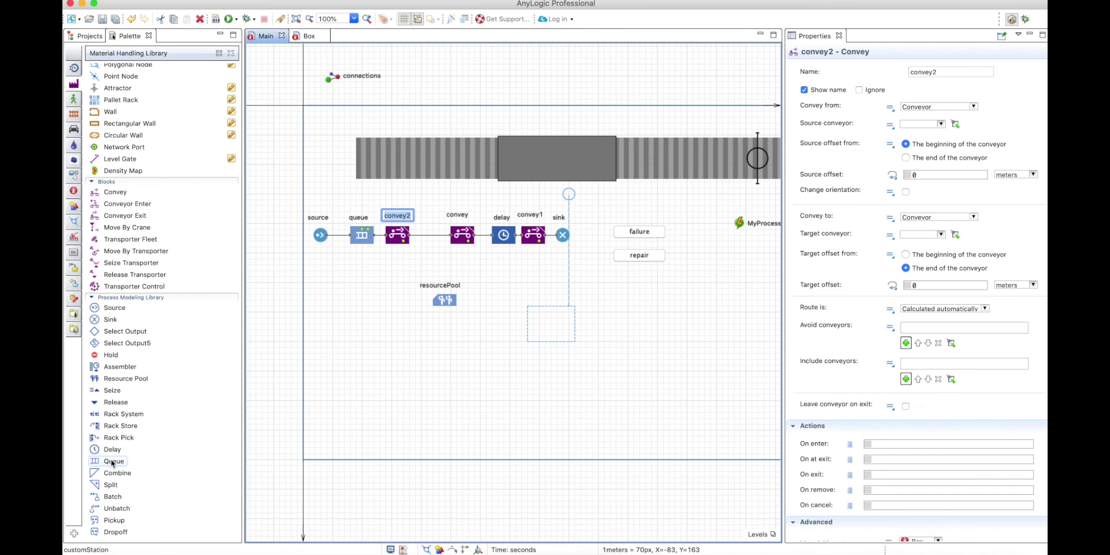
drag(112, 450, 427, 235)
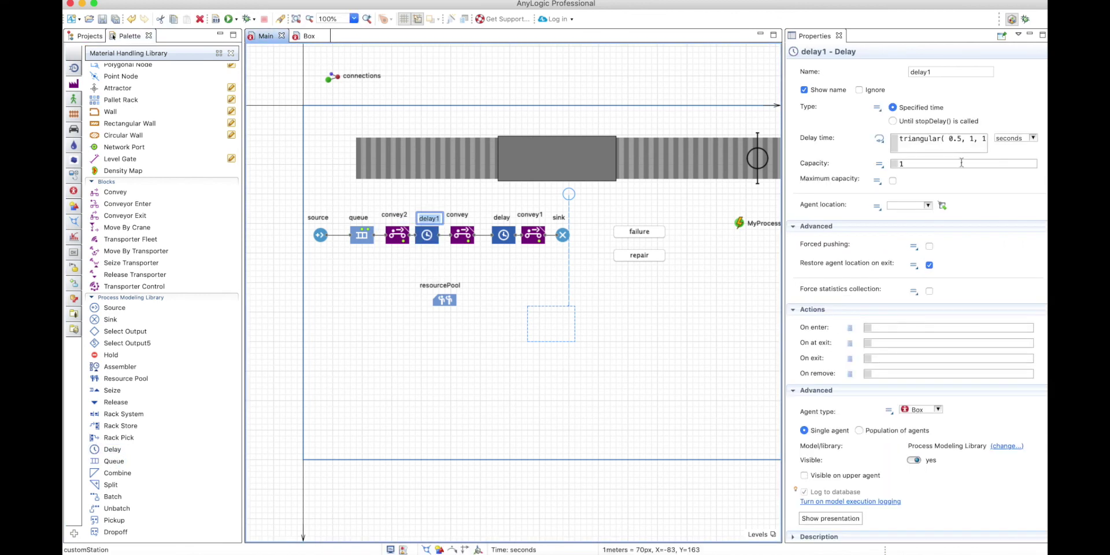
triple_click(944, 143)
text(2)
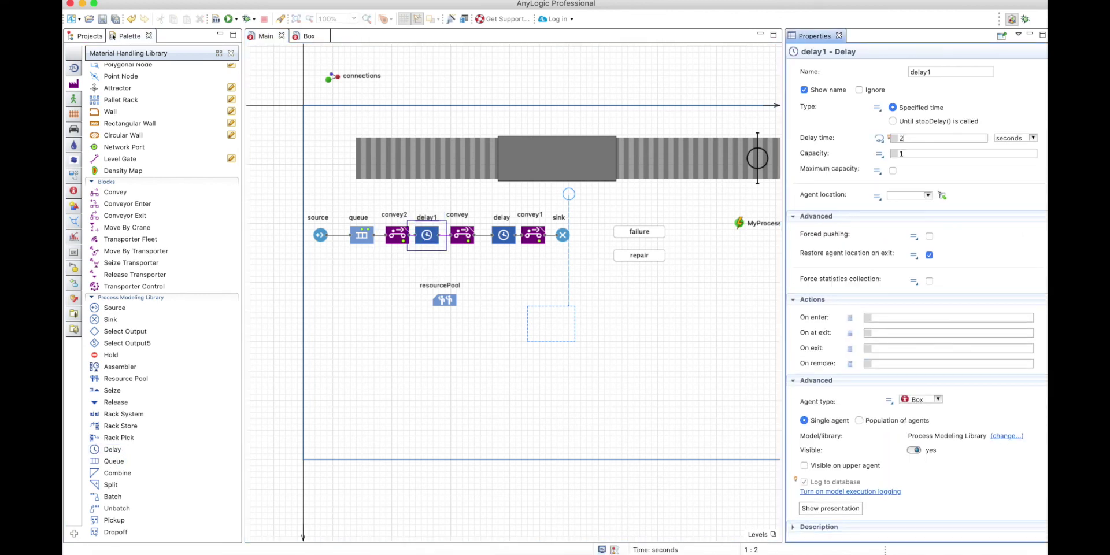
Step: Configure the convey block after the queue with the horizontal conveyor as source and the position on conveyor as its target
click(939, 151)
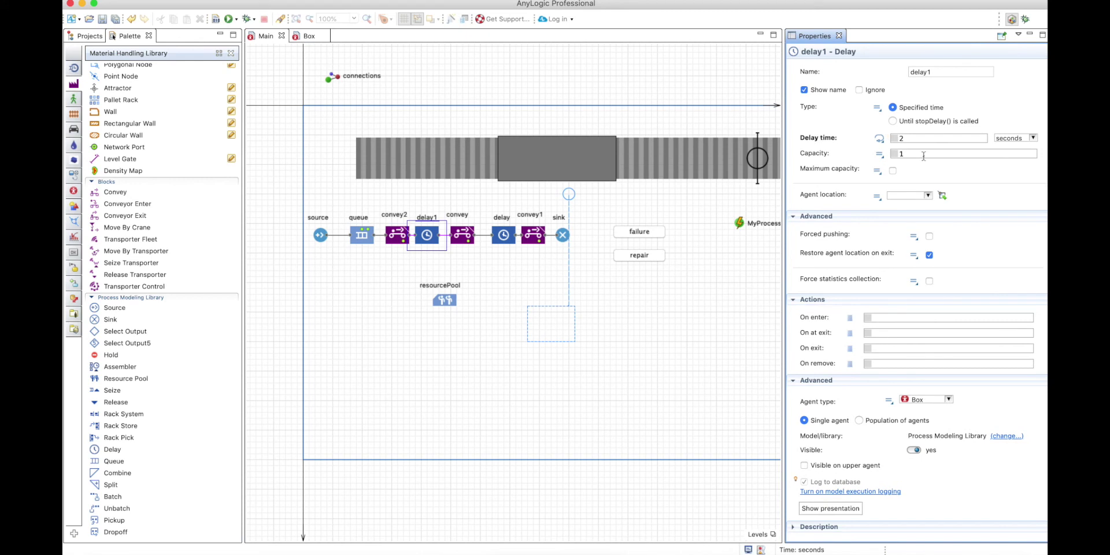
click(392, 242)
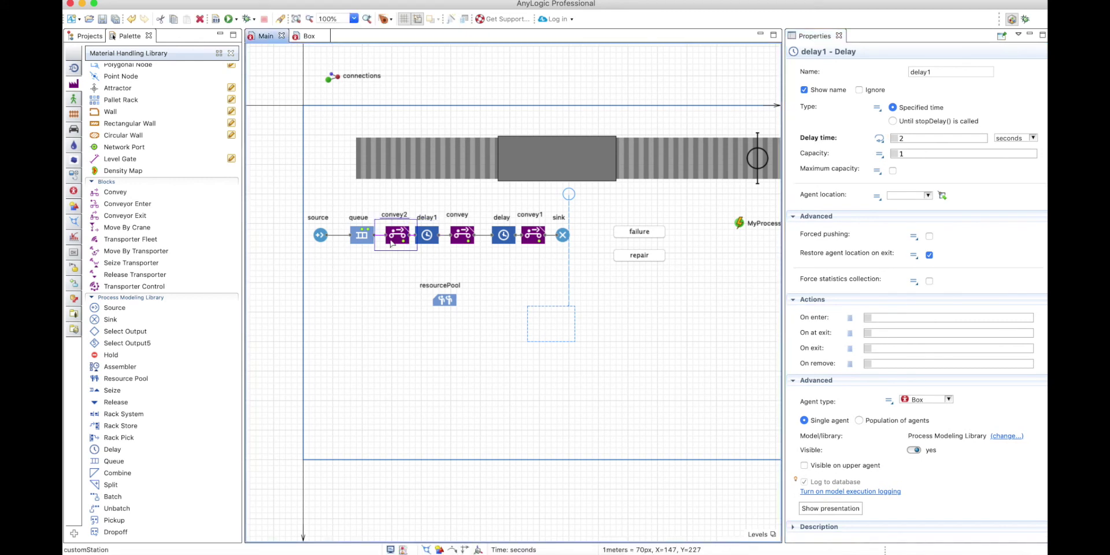
click(954, 124)
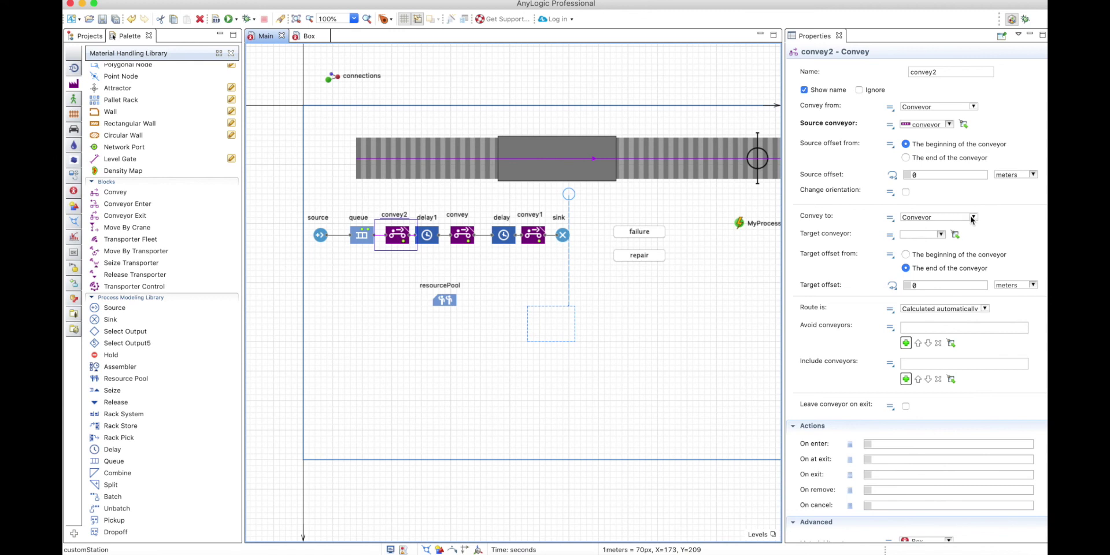
click(971, 217)
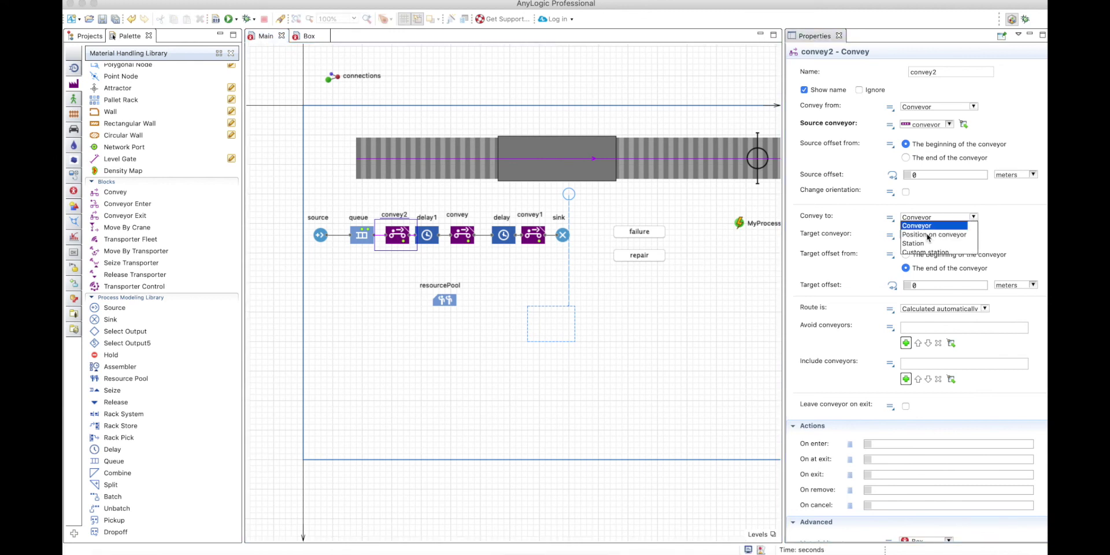
click(927, 235)
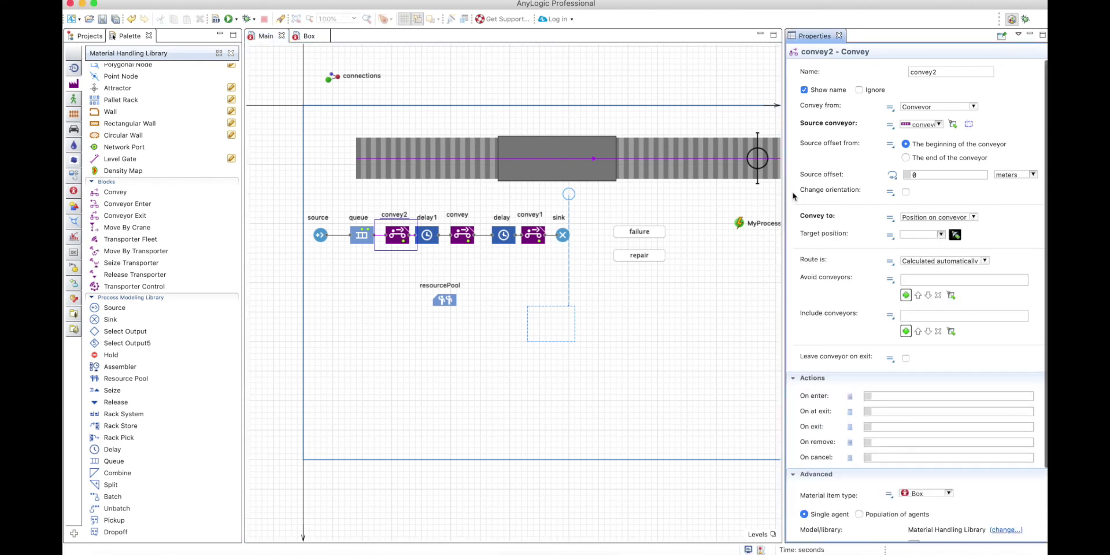
click(757, 158)
Step: Make the convey block before the custom station start from a position on conveyor, using positionOnConveyor as its source position
click(462, 241)
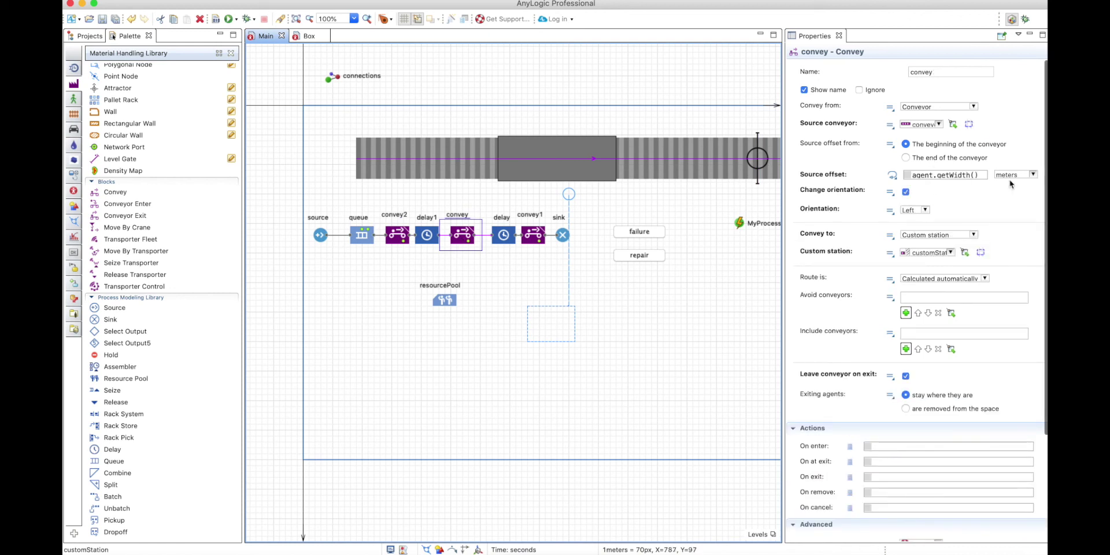
click(951, 124)
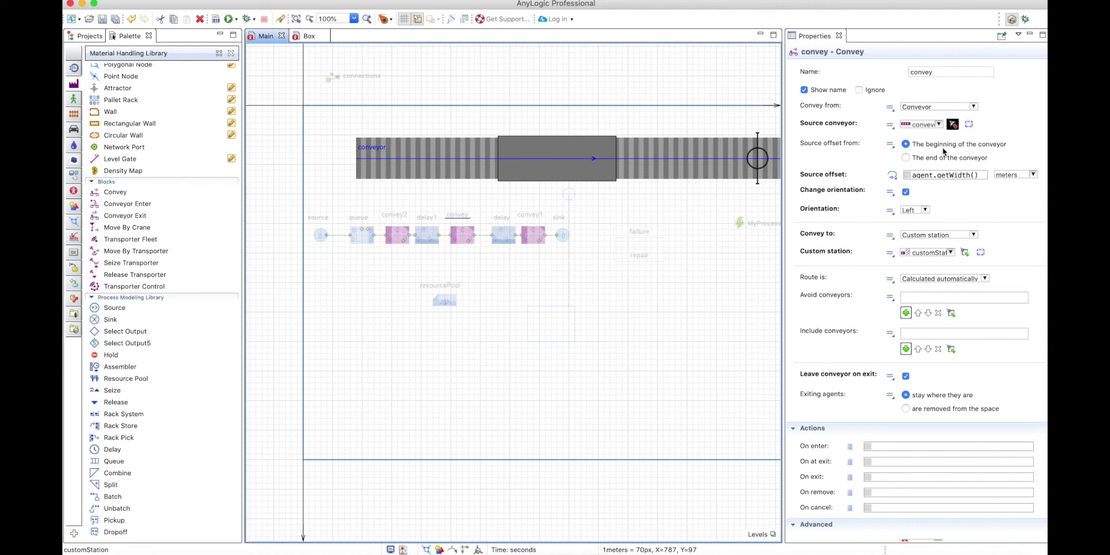
click(944, 107)
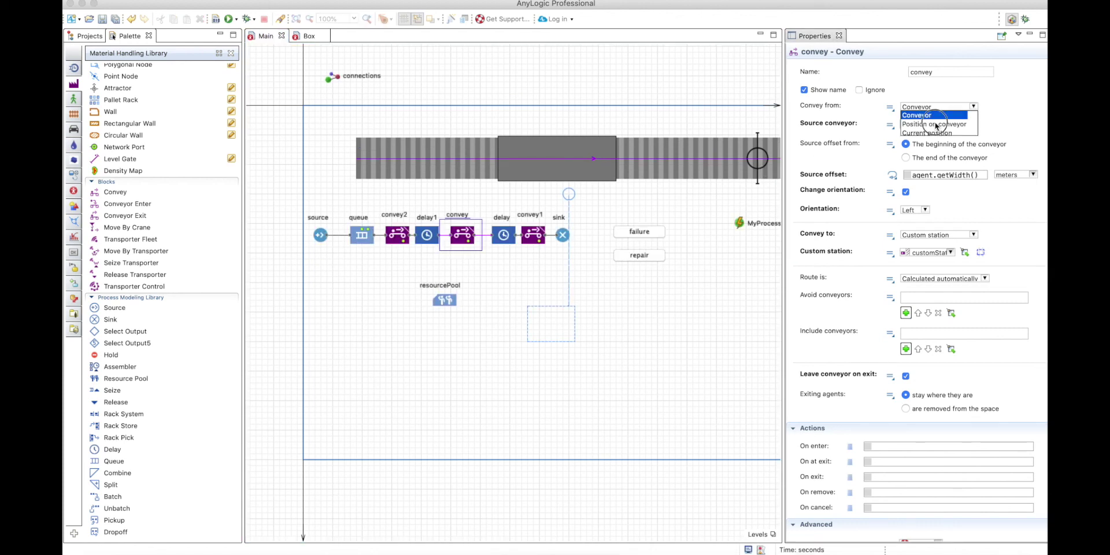
click(935, 122)
click(954, 125)
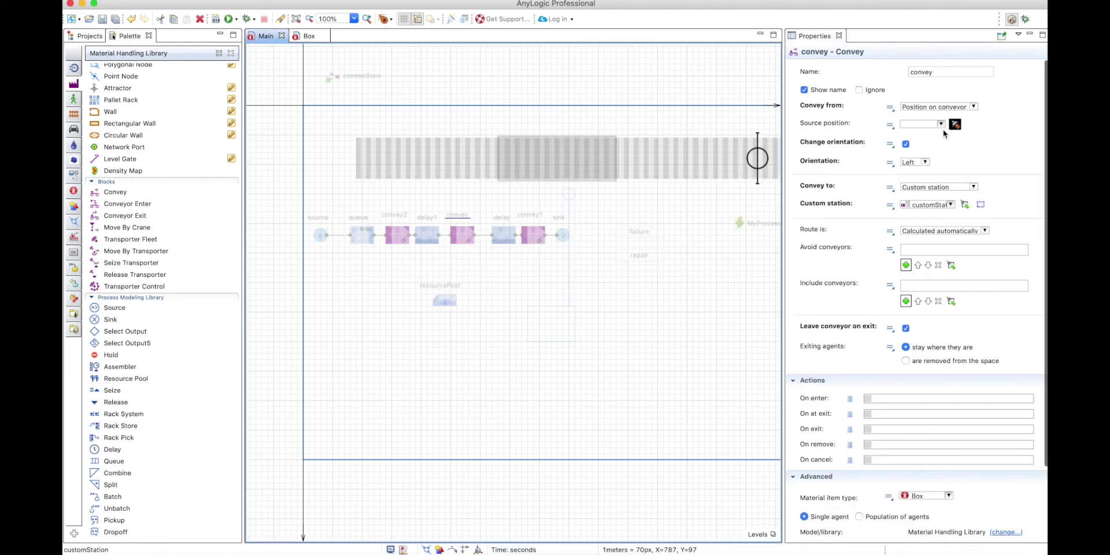
click(757, 158)
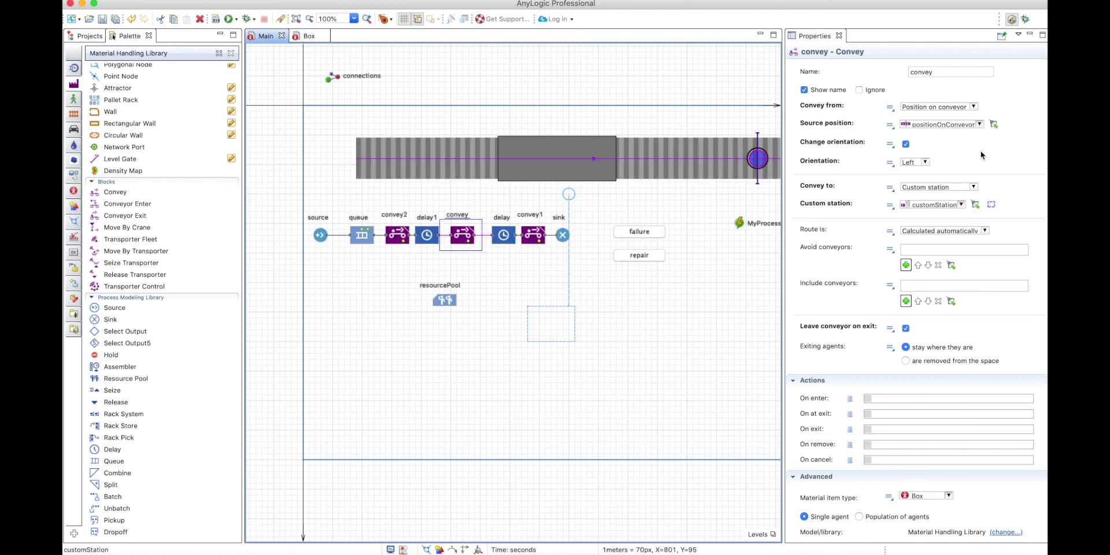
Step: Delete the leading edge enter code of the position on conveyor element
scroll(730, 270, right, 5)
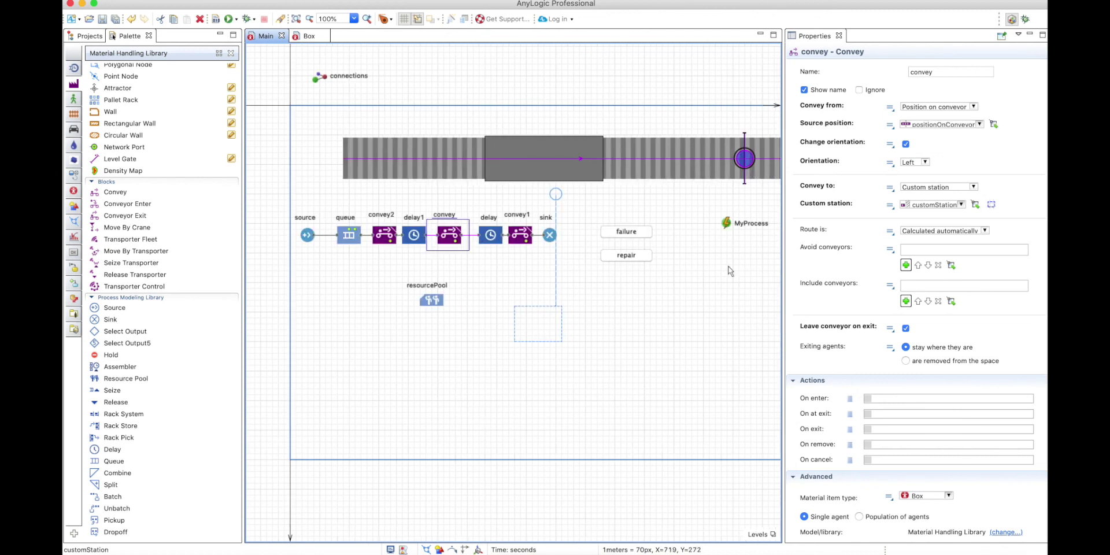
click(653, 161)
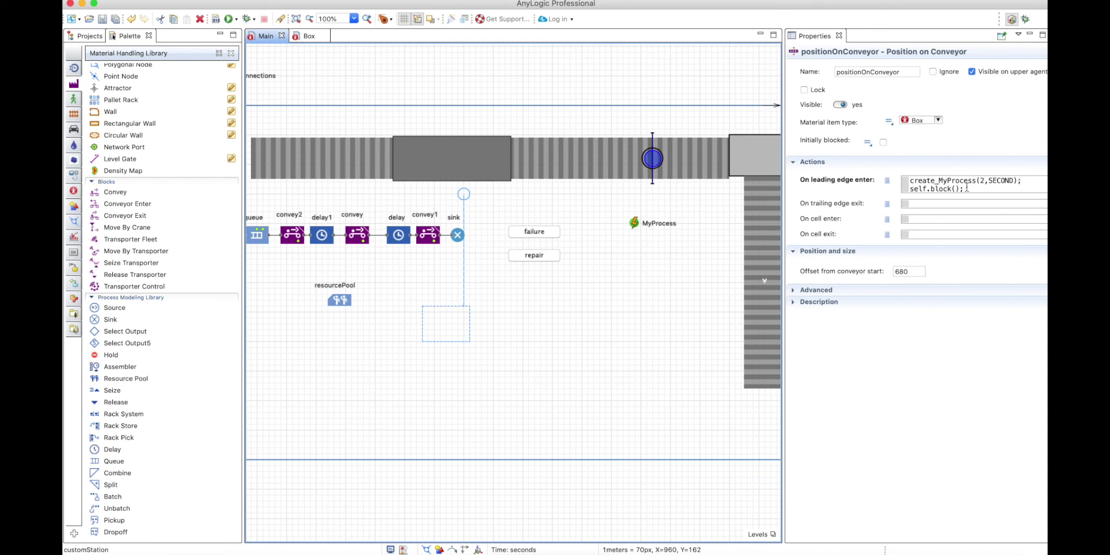
drag(965, 188, 911, 176)
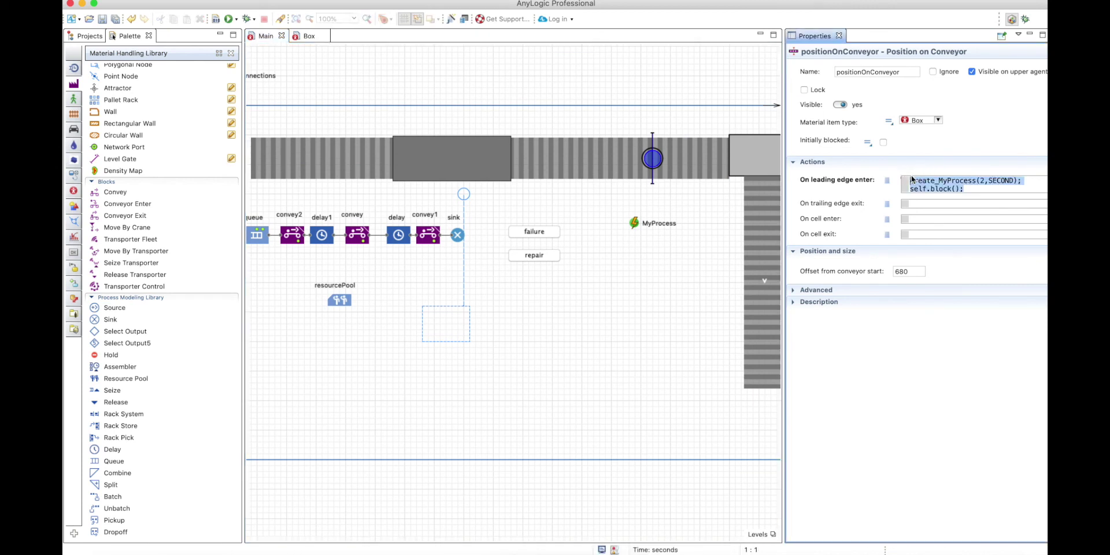
key(BackSpace)
mouse_move(841, 196)
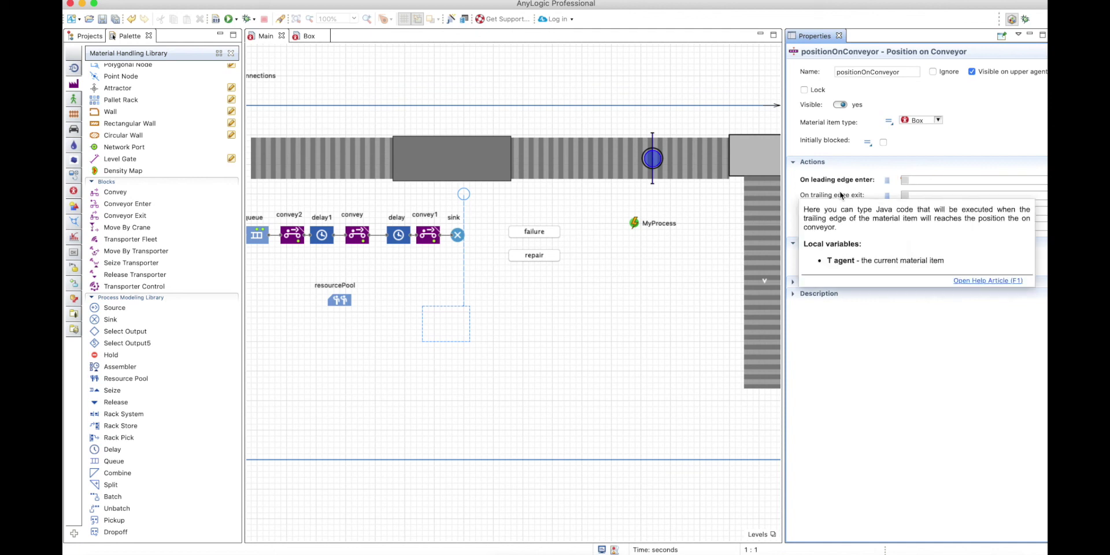
Step: Set the MyProcess dynamic event to Ignore and run the model
click(634, 224)
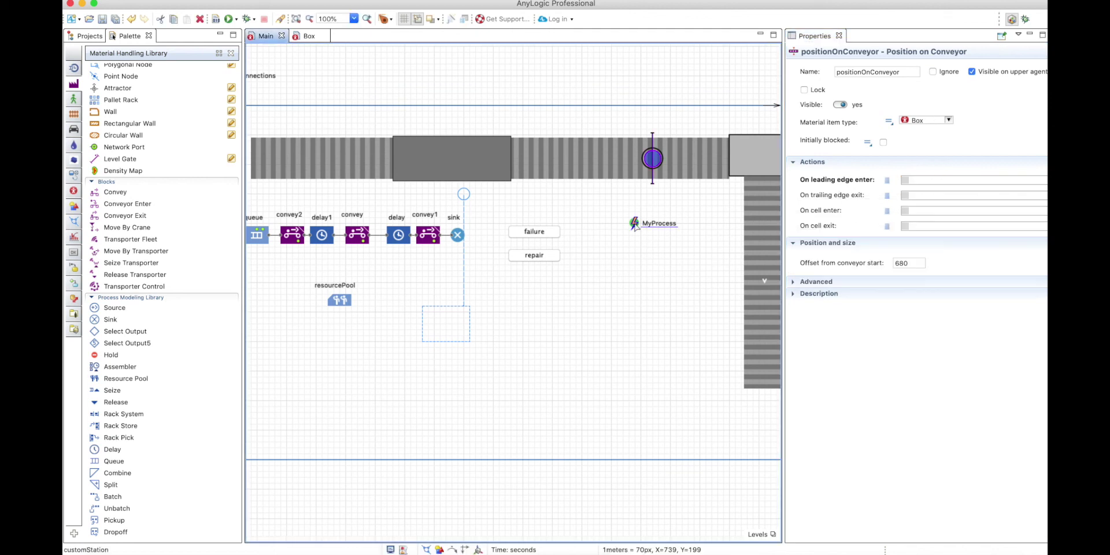
click(988, 72)
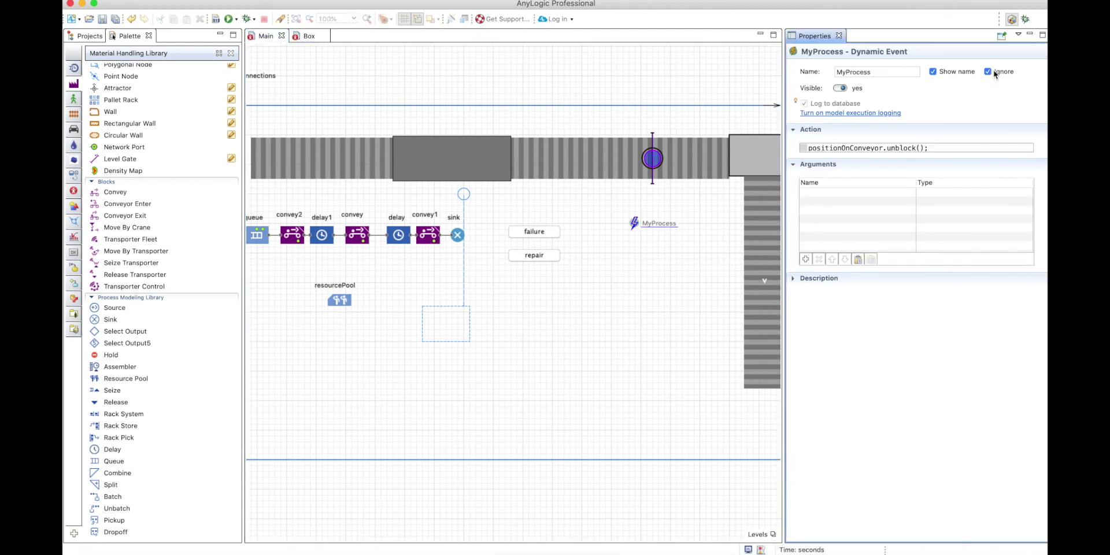
click(229, 19)
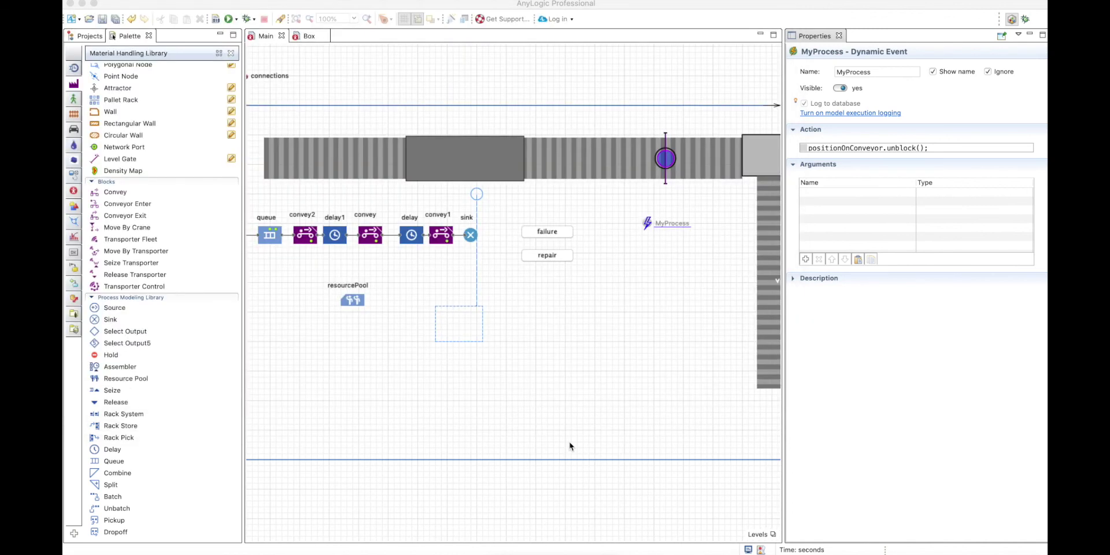
Step: Set the source offset of the convey block after the queue to the agent's width, and run the simulation
scroll(569, 444, left, 2)
click(372, 245)
click(371, 245)
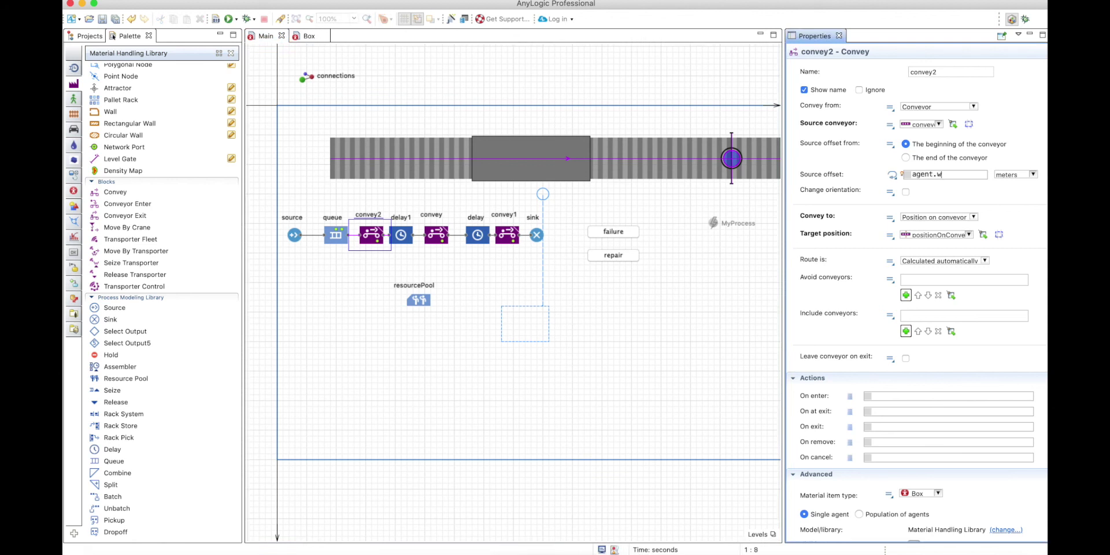
text(agent.widt)
key(ctrl+space)
click(436, 235)
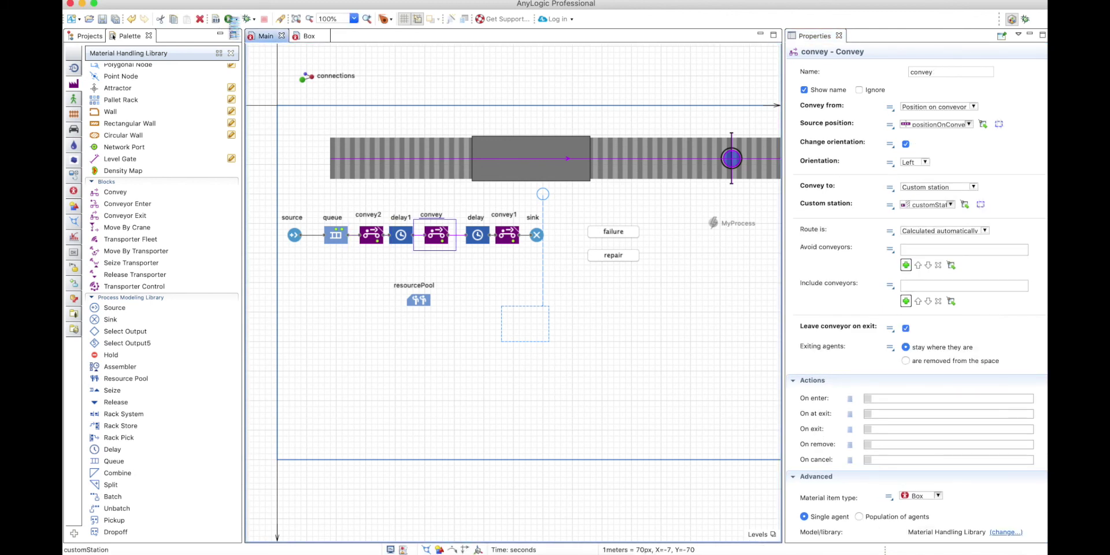
click(230, 19)
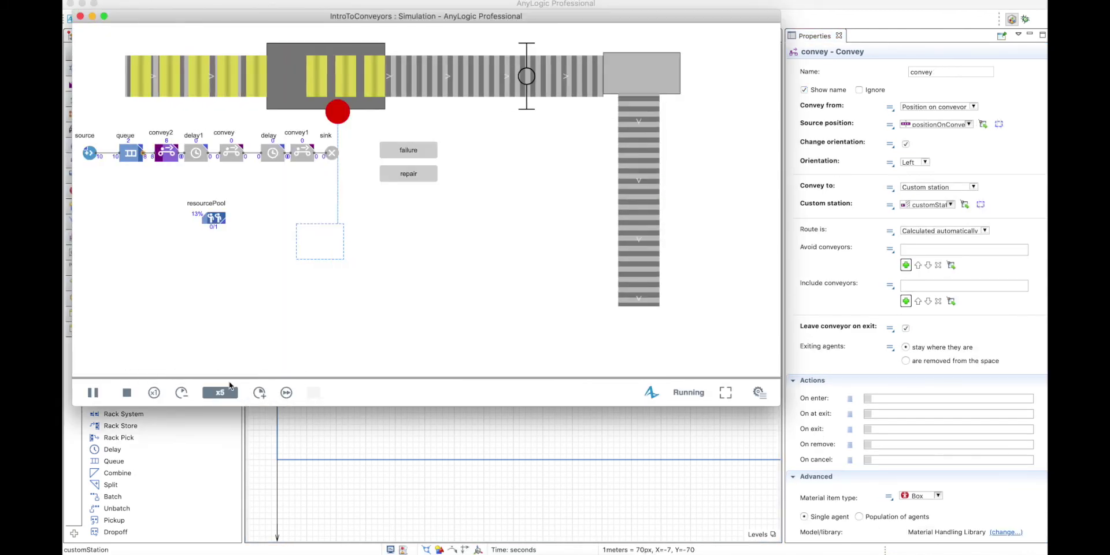